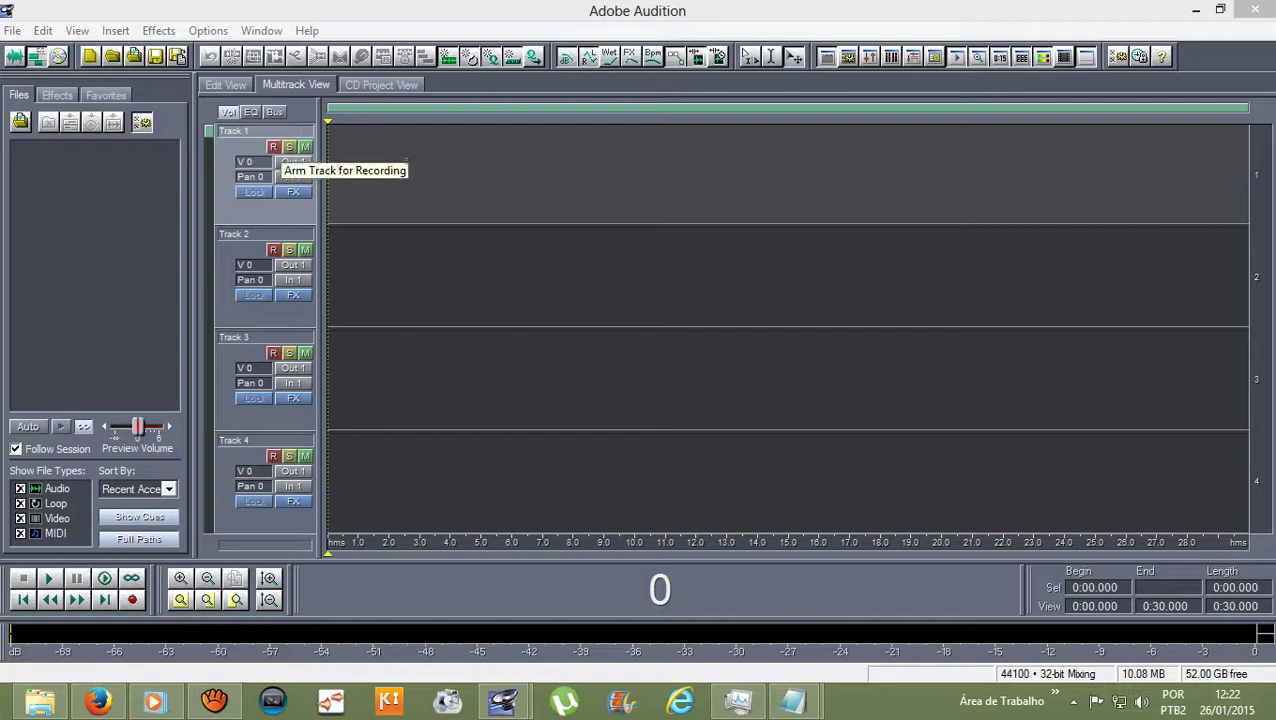
Arm Track 1 for recording and record a voice clip about 8 seconds long from the start of the session.
left_click(273, 147)
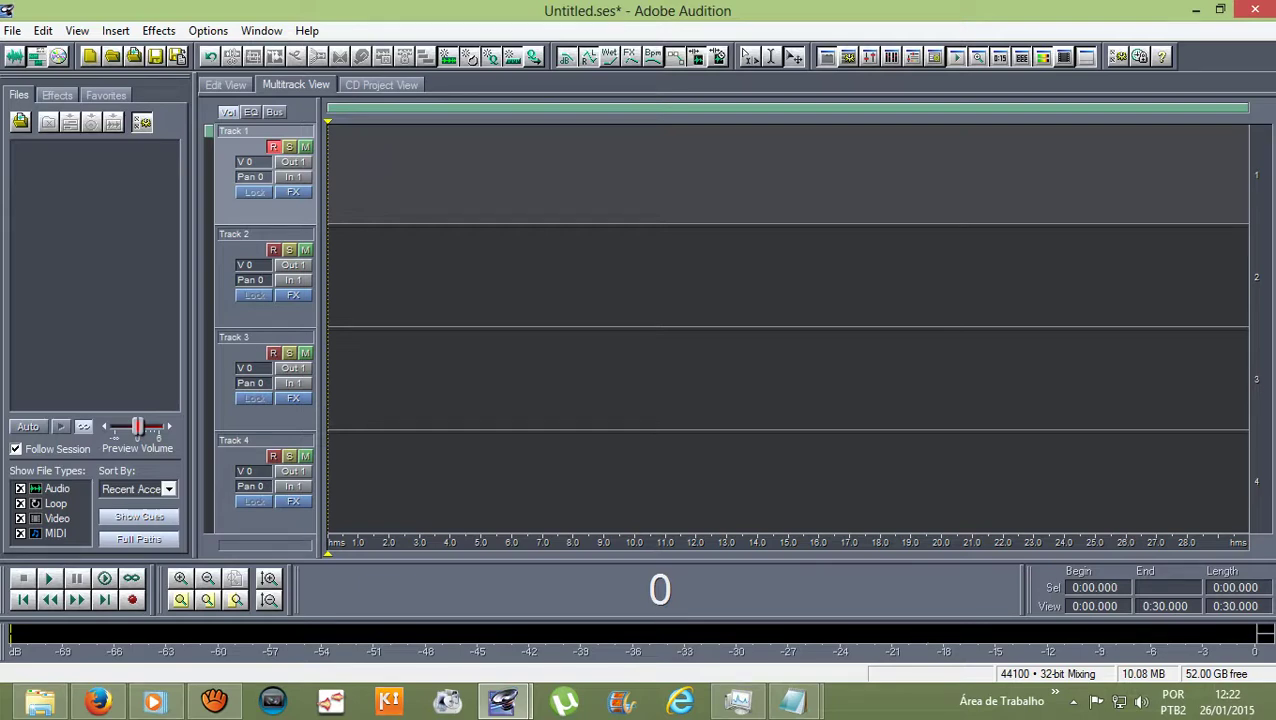
left_click(132, 599)
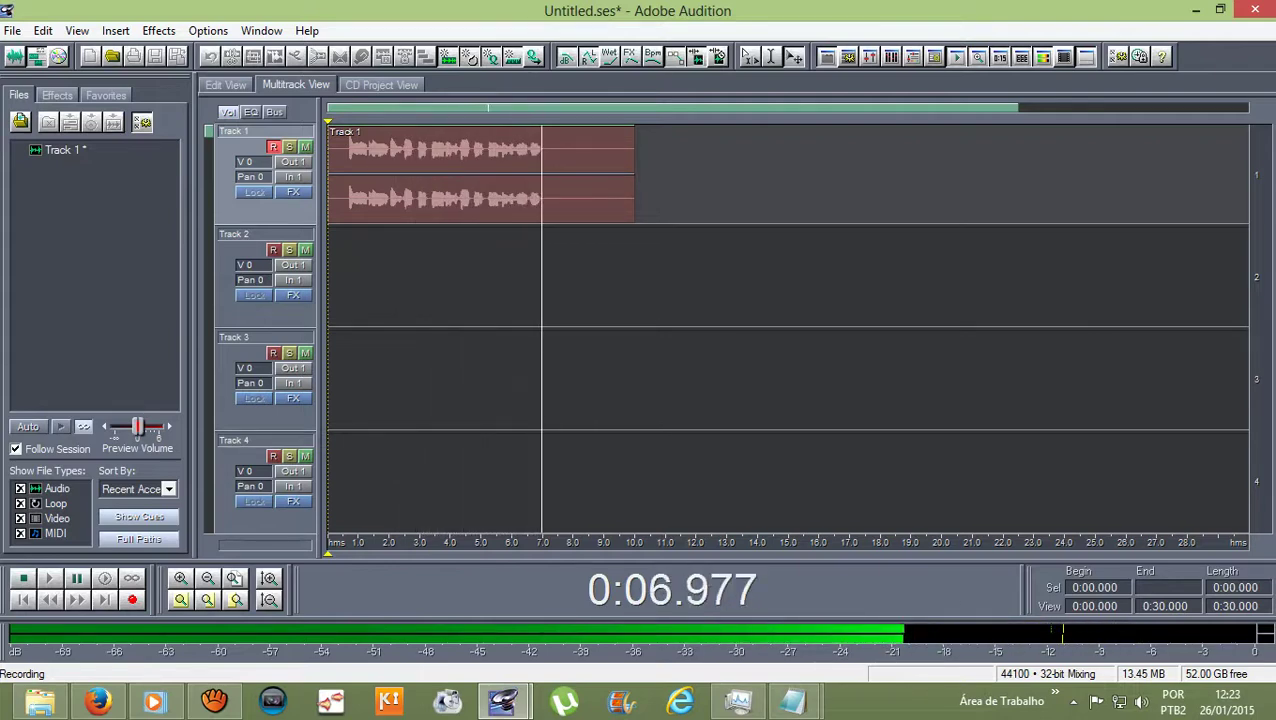
key("space")
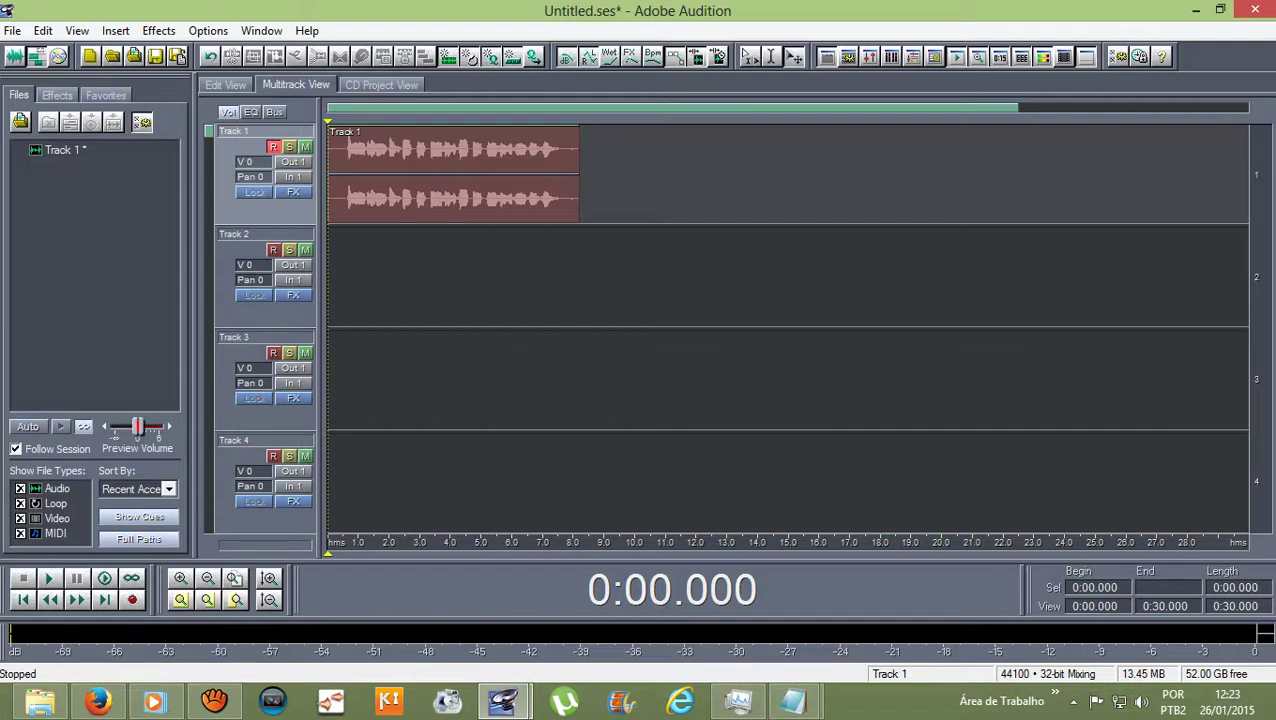
Open the recorded clip for waveform editing and apply Wide & Thick Chorus to the voice from about 0:00.639 to 0:07.892.
double_click(463, 174)
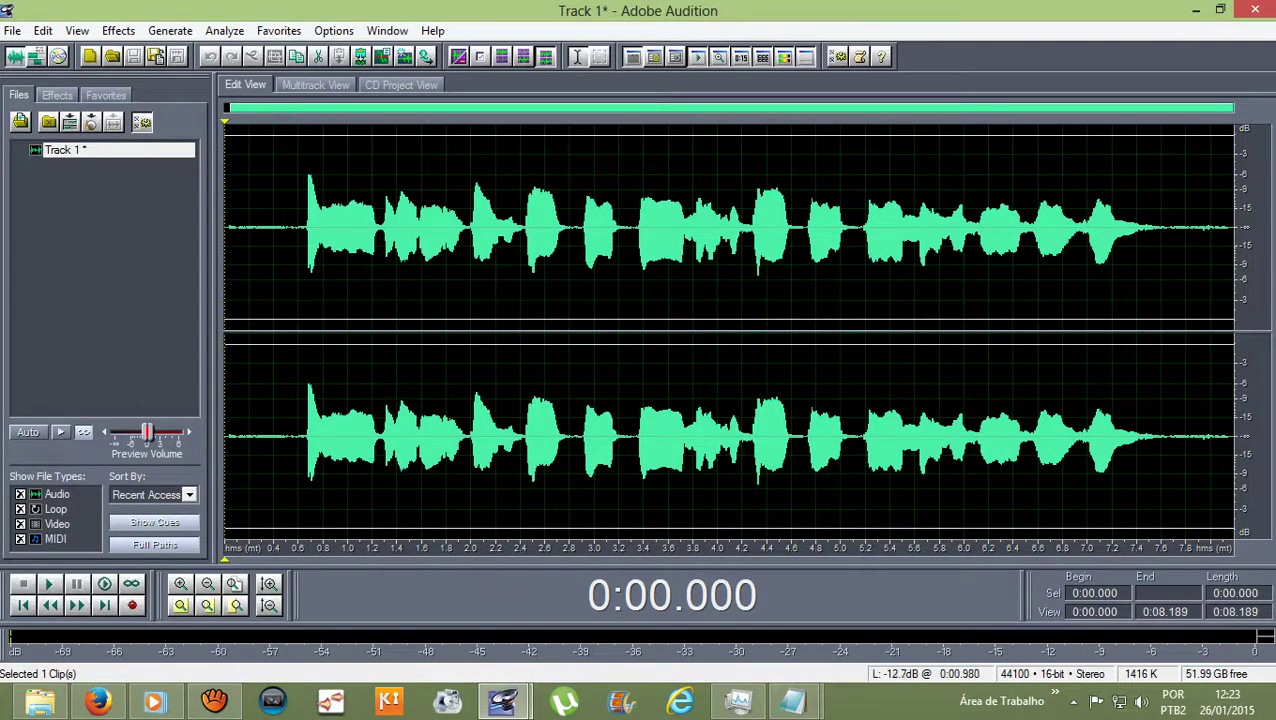
left_click_drag(303, 230, 1196, 230)
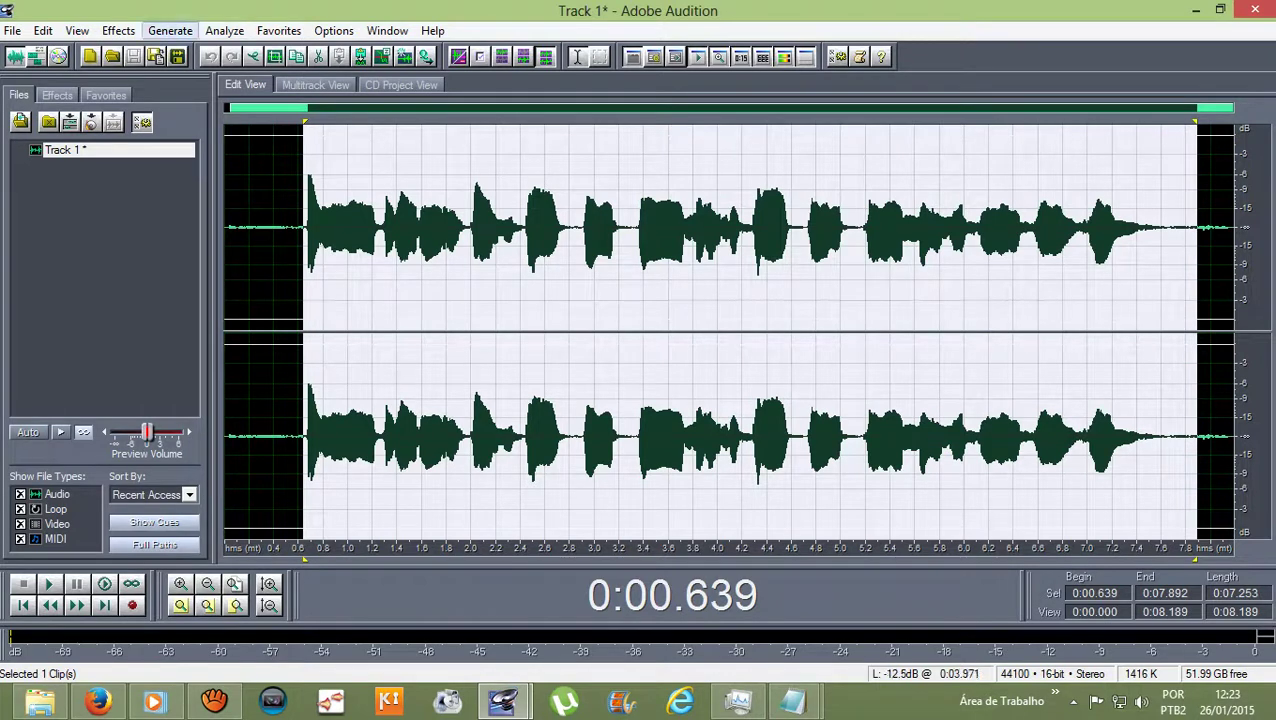
left_click(118, 30)
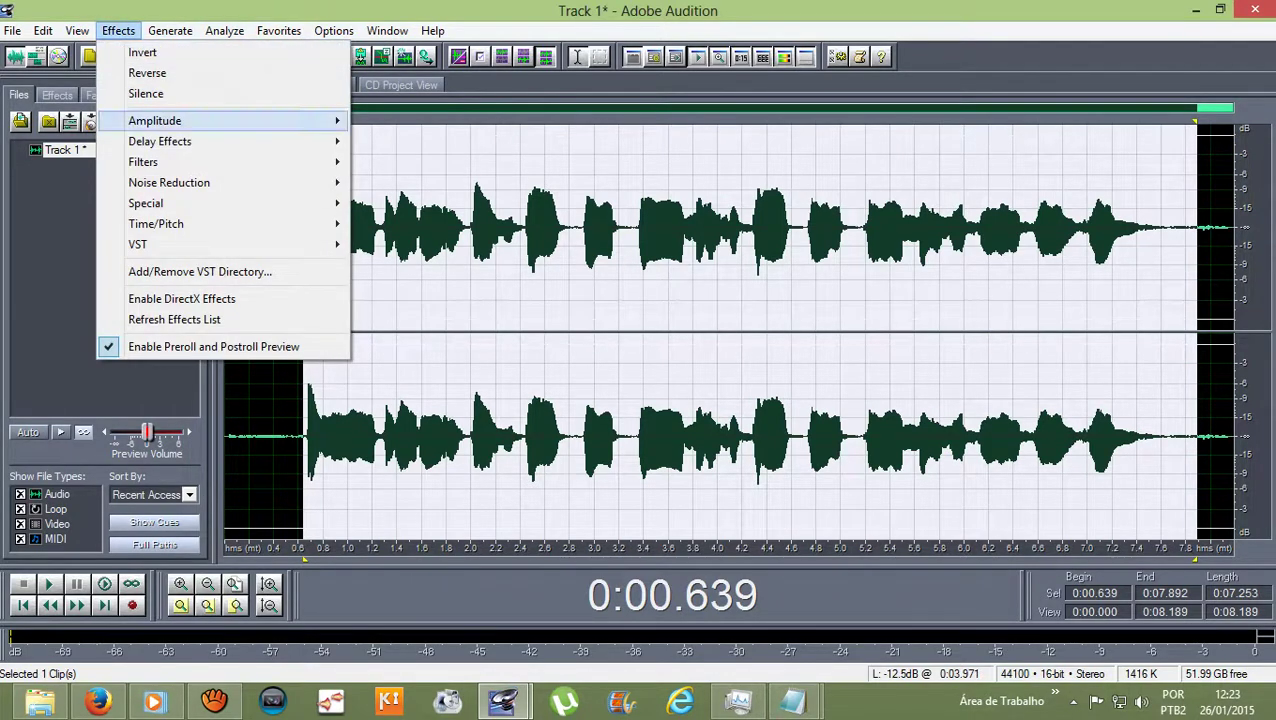
mouse_move(160, 141)
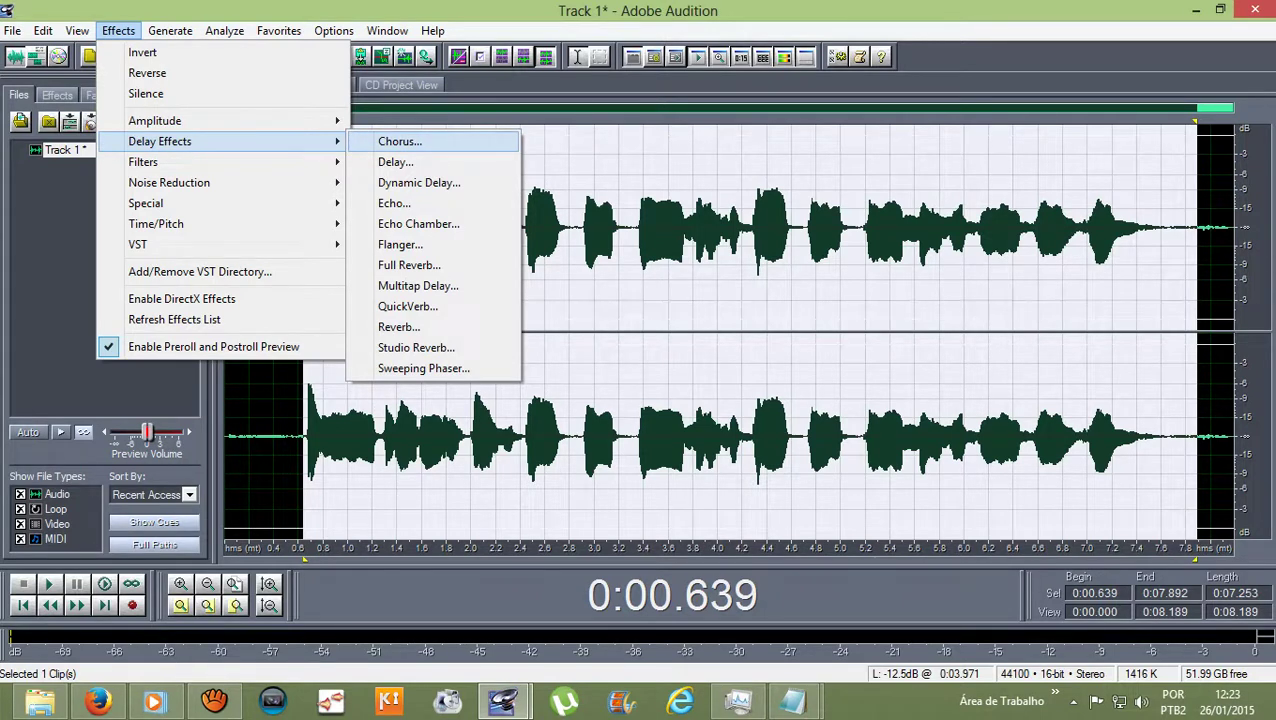
key("Return")
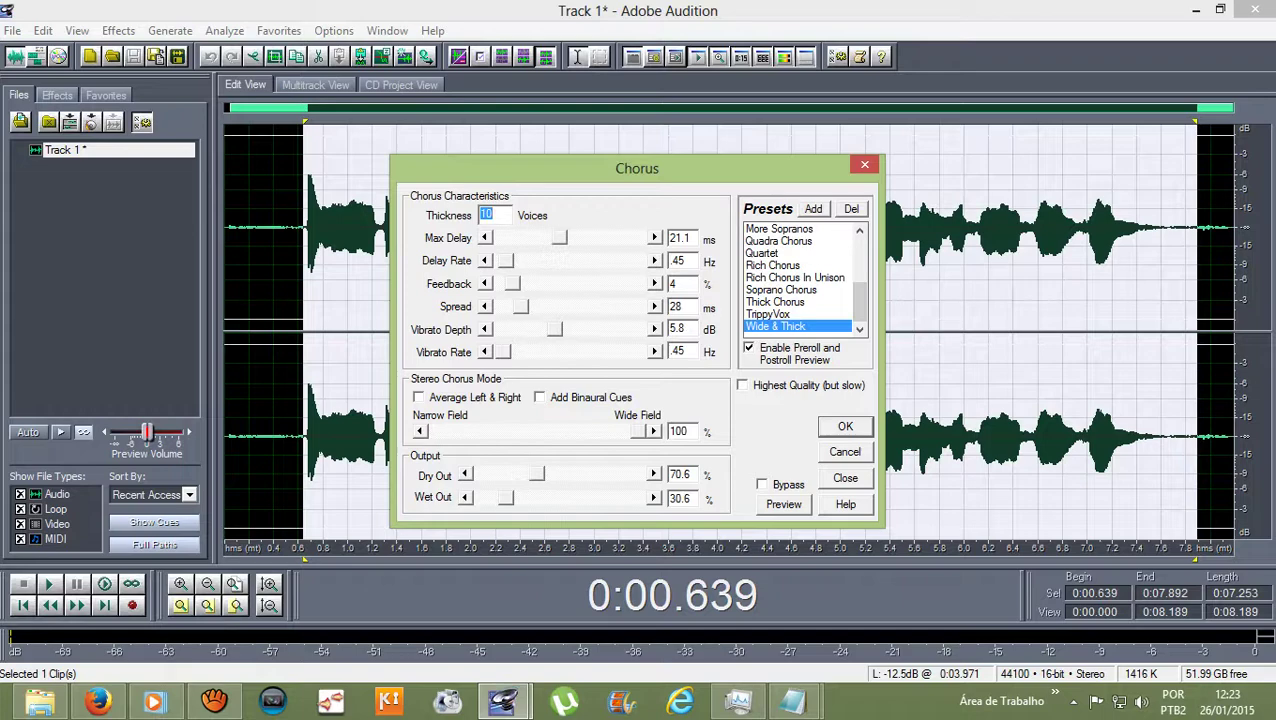
key("Return")
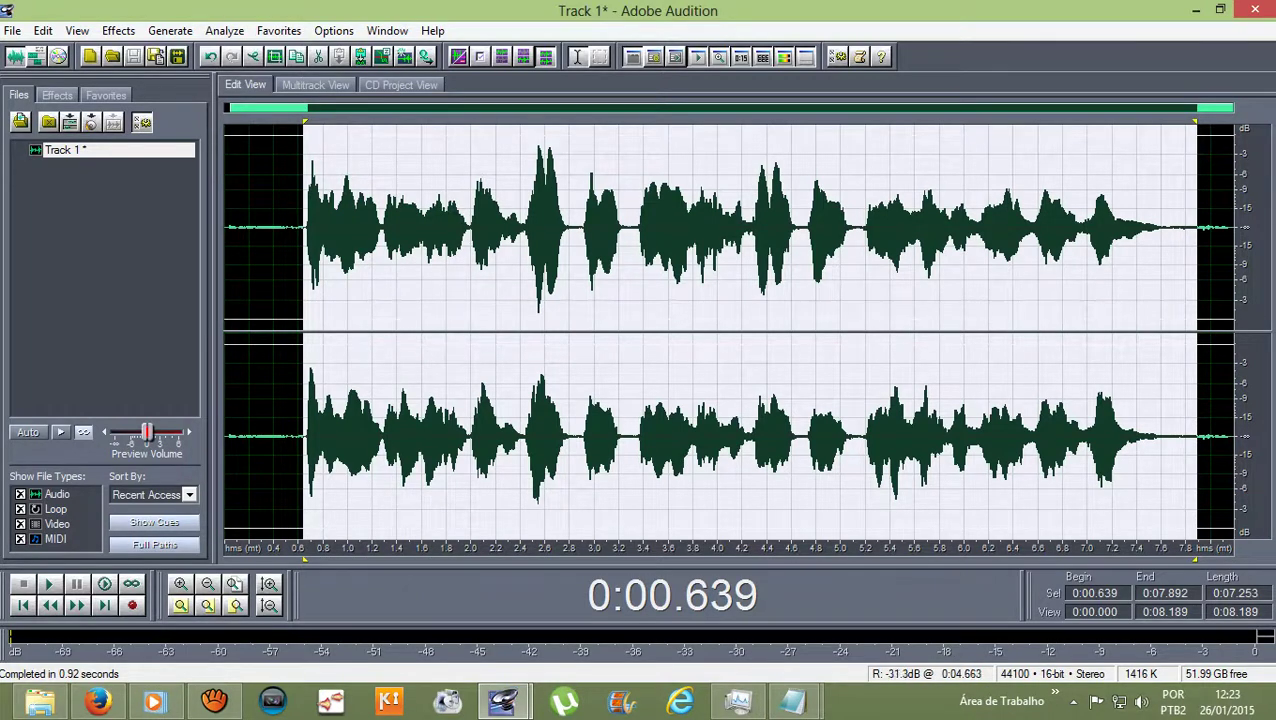
Play the chorused recording from 0:00.200 to hear the effect, and stop playback.
left_click(249, 227)
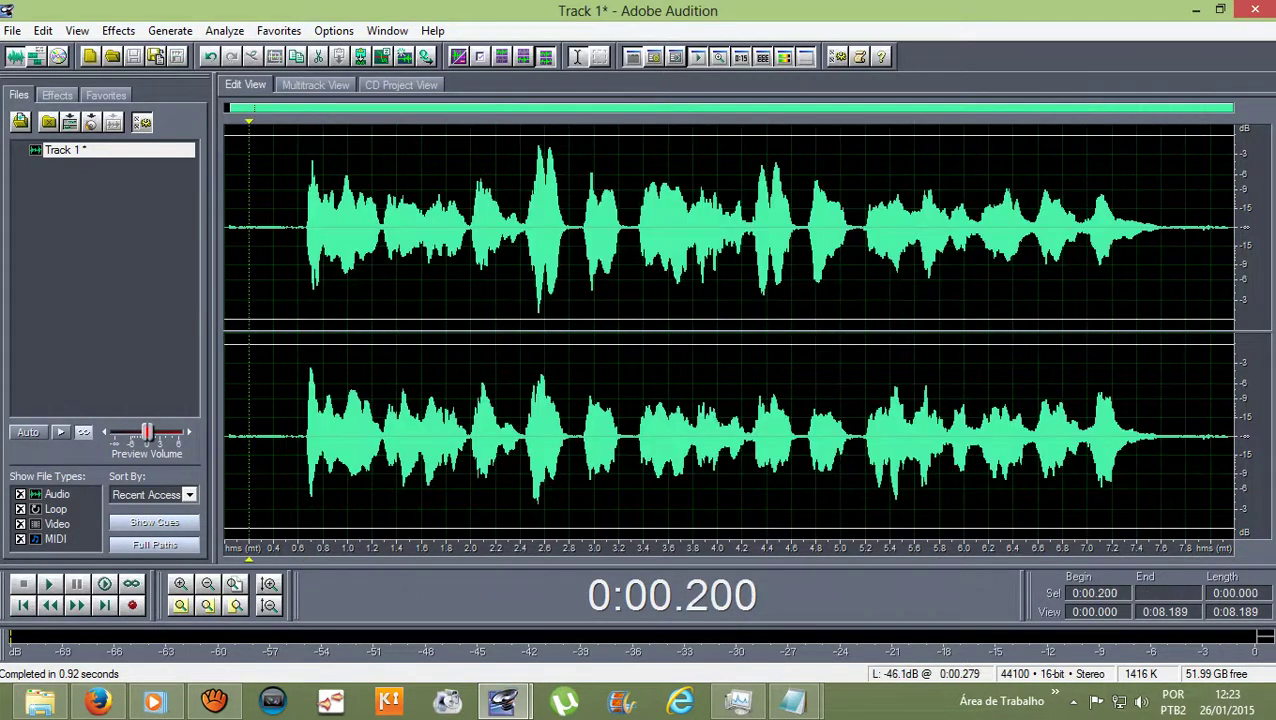
key("space")
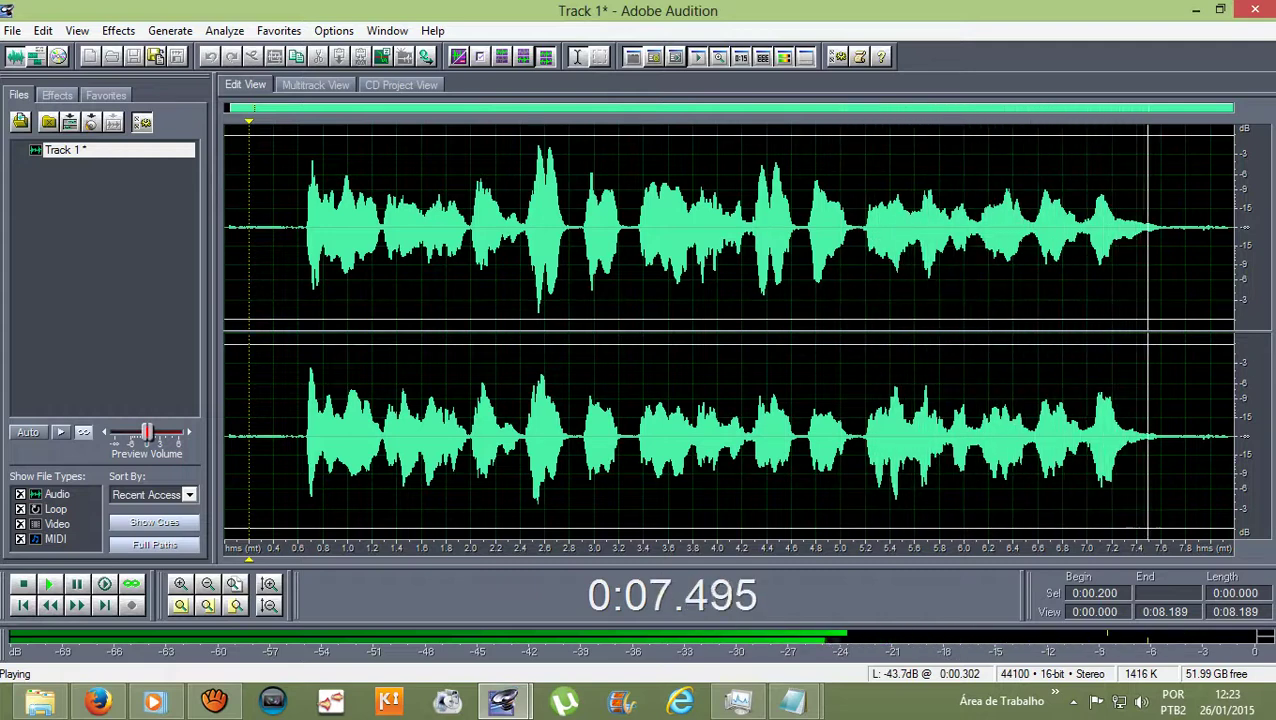
key("space")
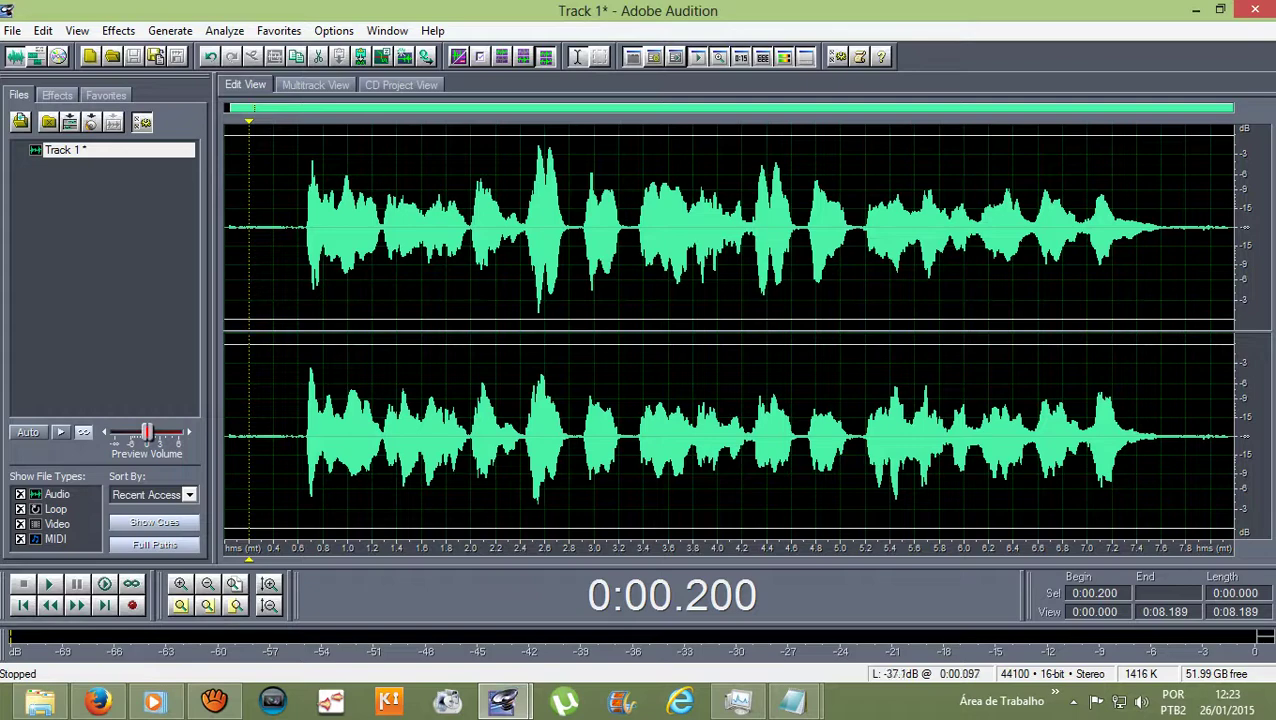
Compare the voice without and with the Chorus by undoing and redoing the effect between playbacks.
key("ctrl+z")
key("space")
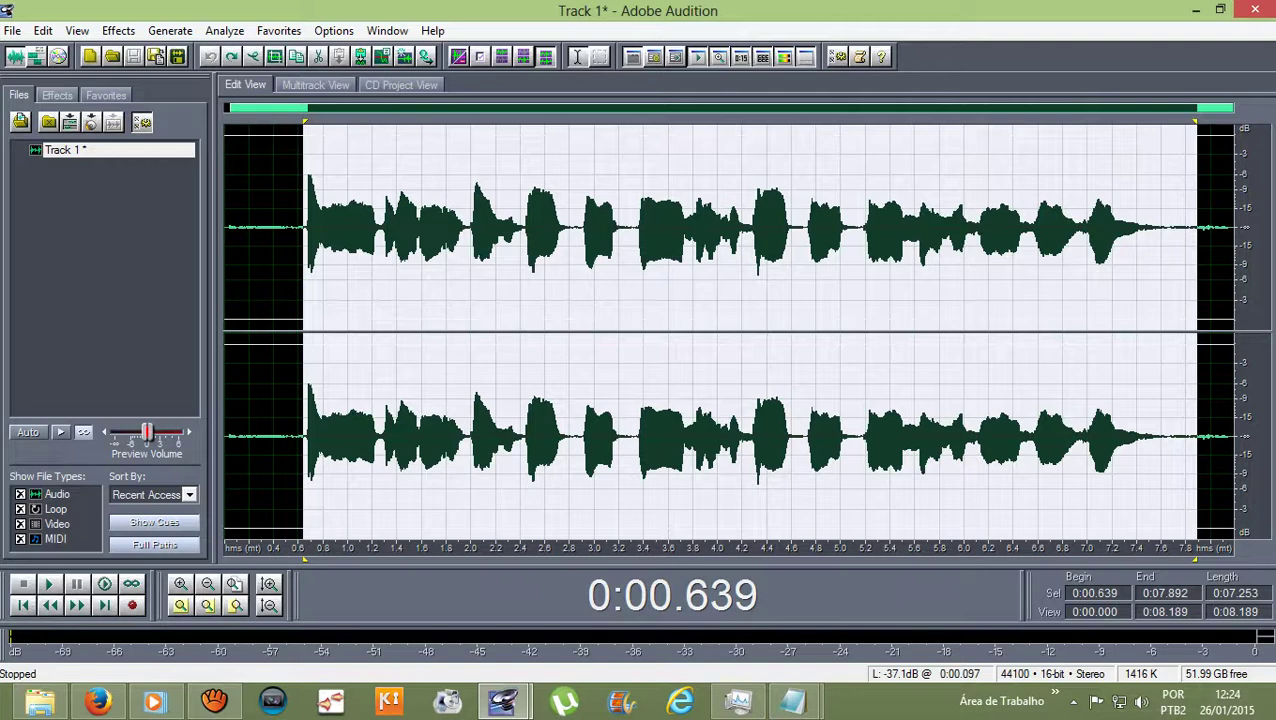
key("ctrl+shift+z")
key("space")
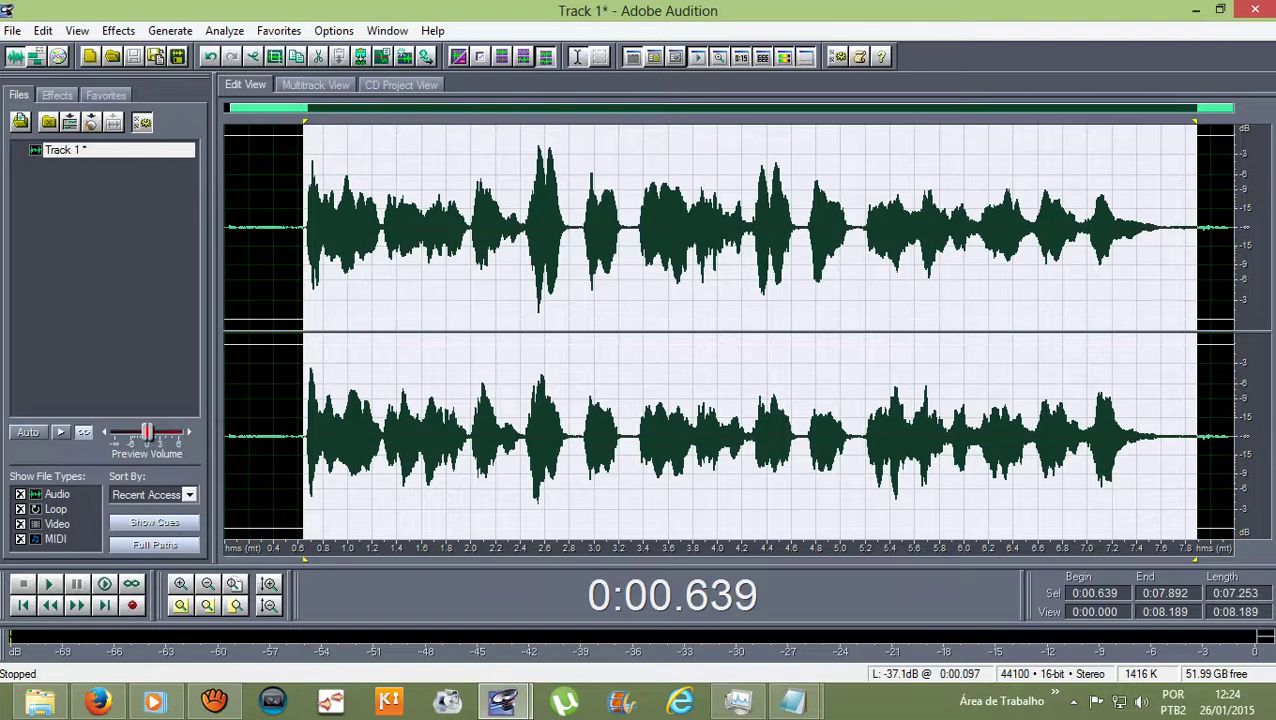
Select the left channel alone from about 0:00.479 to 0:07.800, and the right channel alone from about 0:00.532 to the end.
left_click(306, 227)
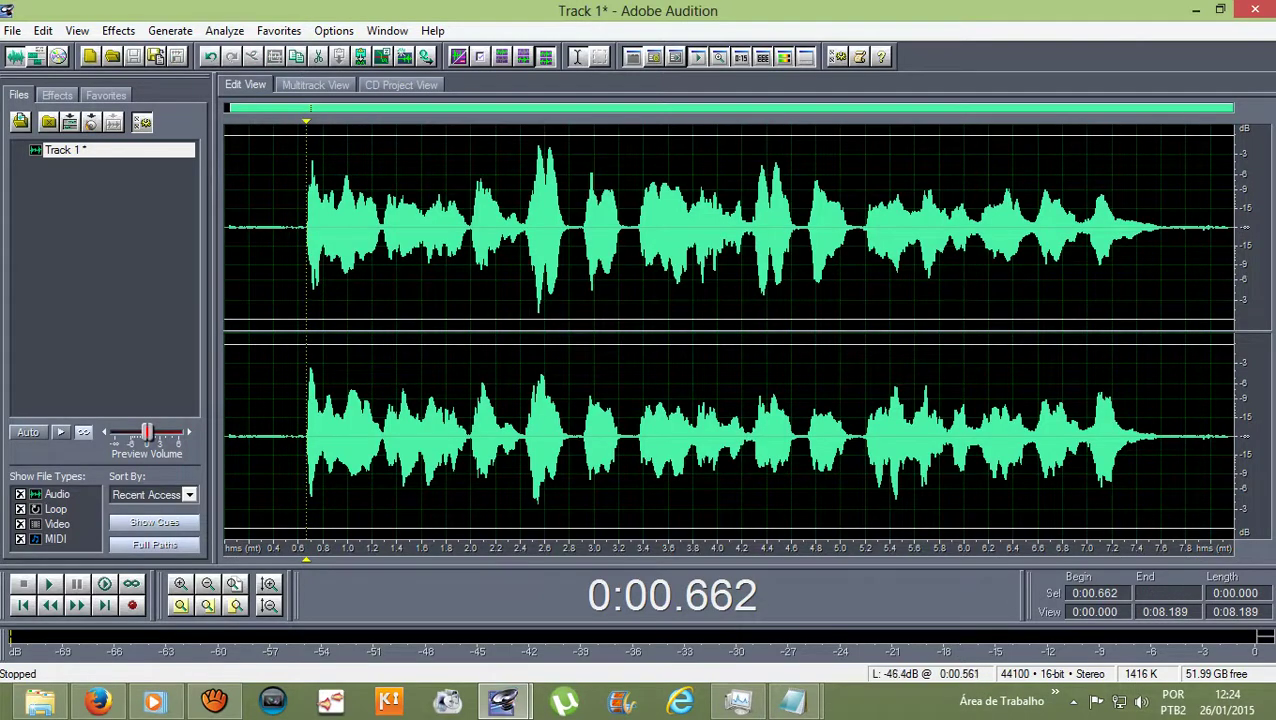
left_click_drag(284, 230, 1184, 230)
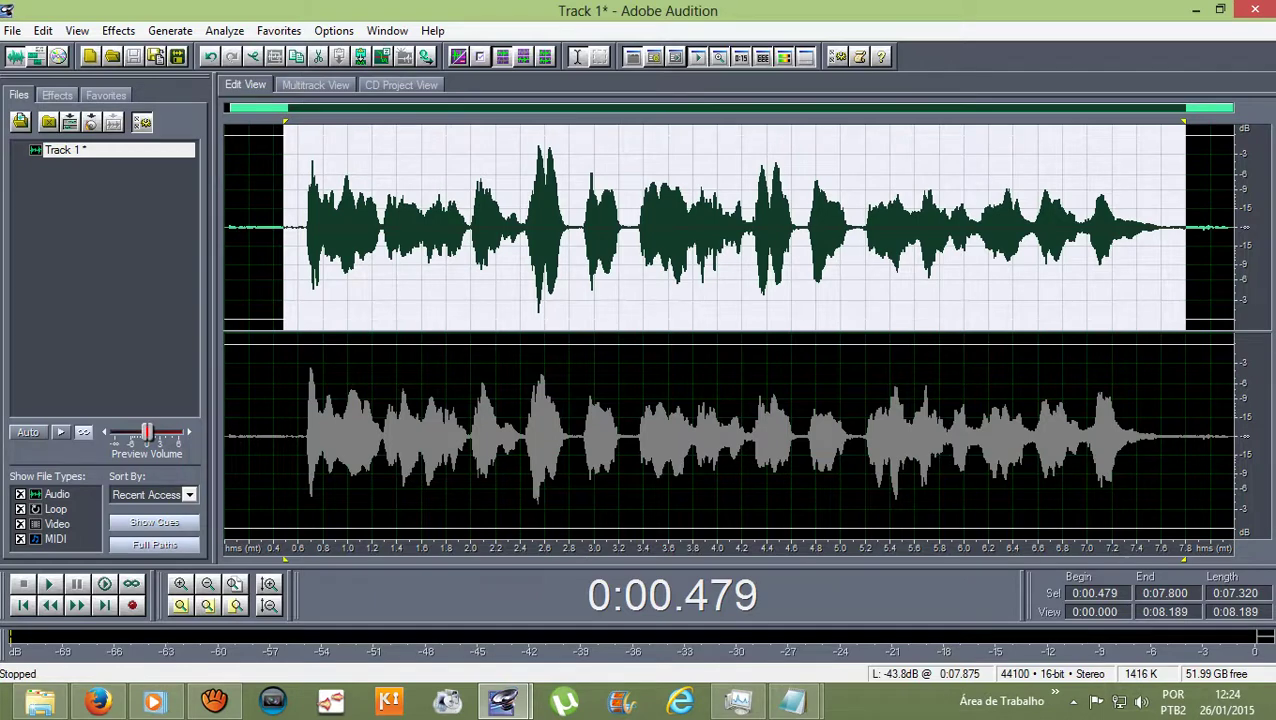
left_click_drag(289, 400, 1240, 515)
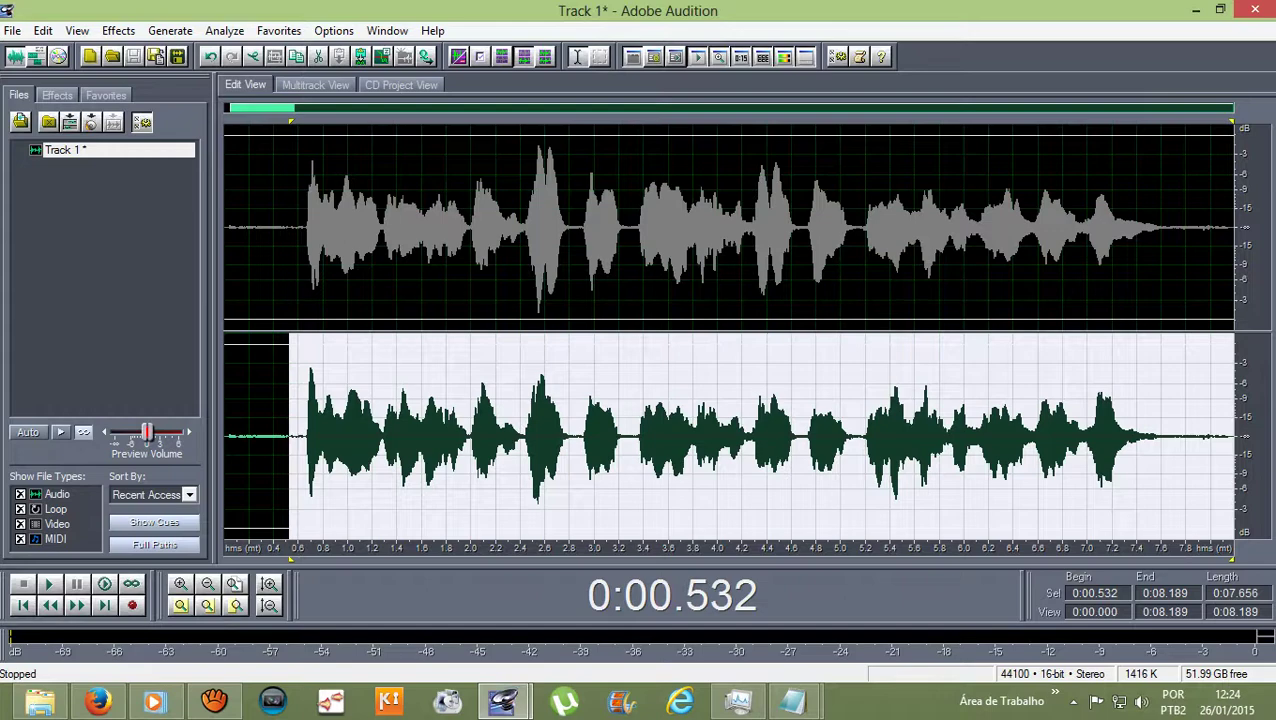
left_click(421, 230)
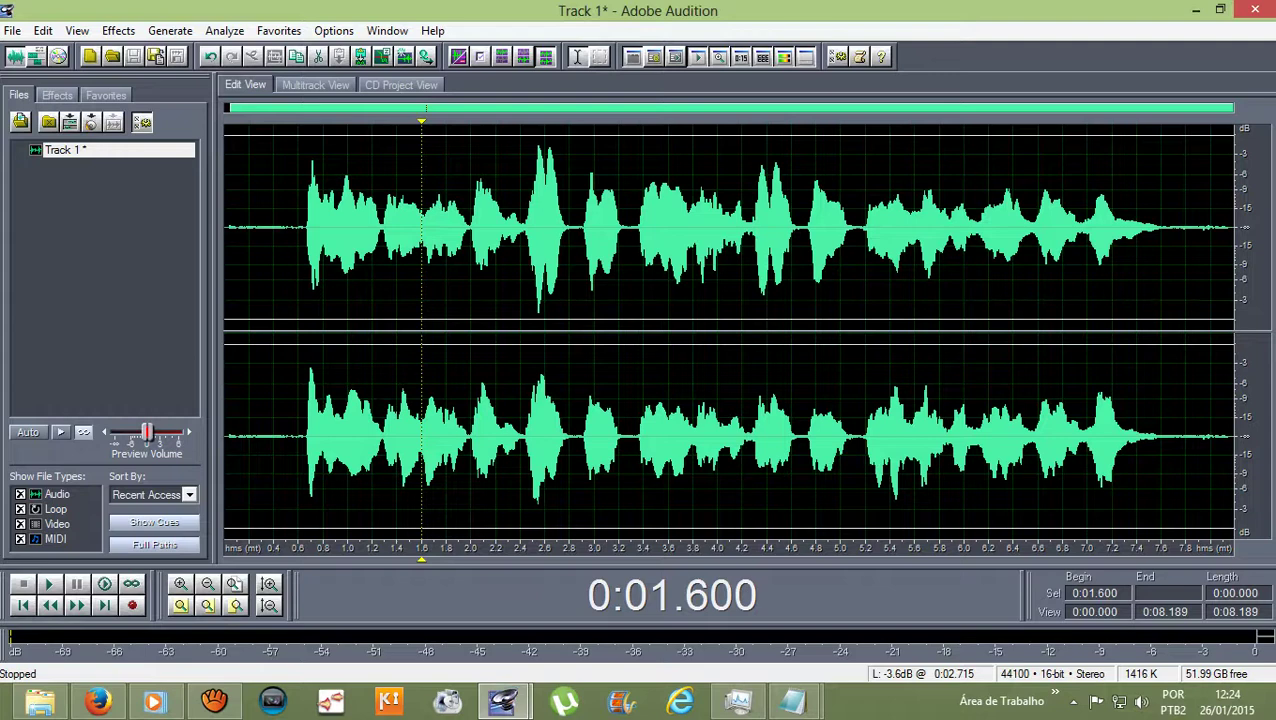
left_click_drag(526, 230, 574, 230)
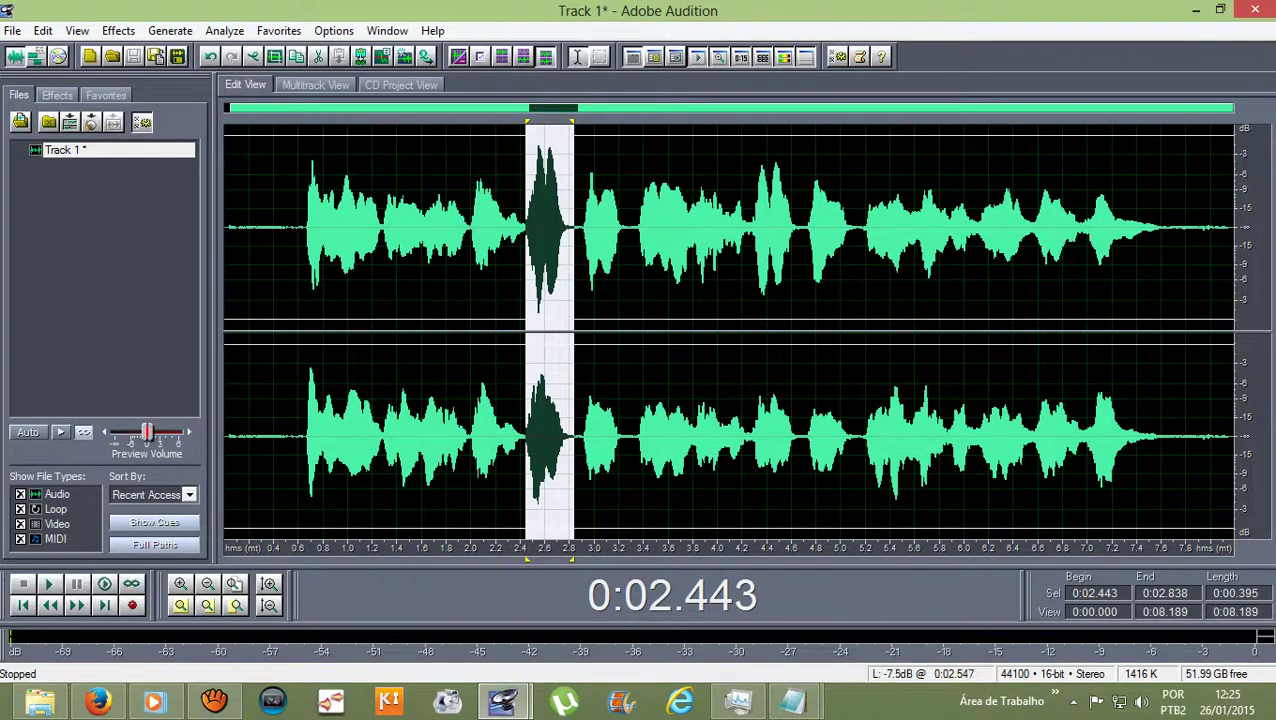
left_click(521, 340)
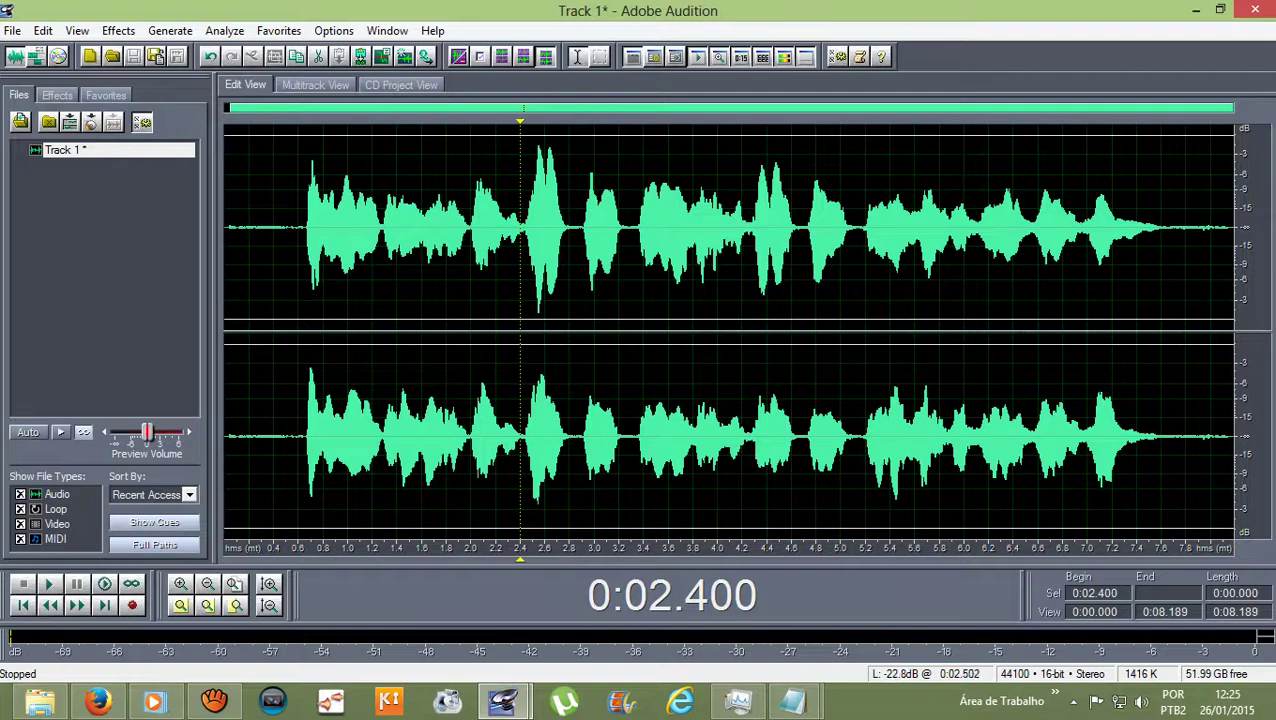
left_click_drag(521, 340, 530, 340)
left_click_drag(529, 280, 541, 280)
left_click(522, 280)
left_click(525, 280)
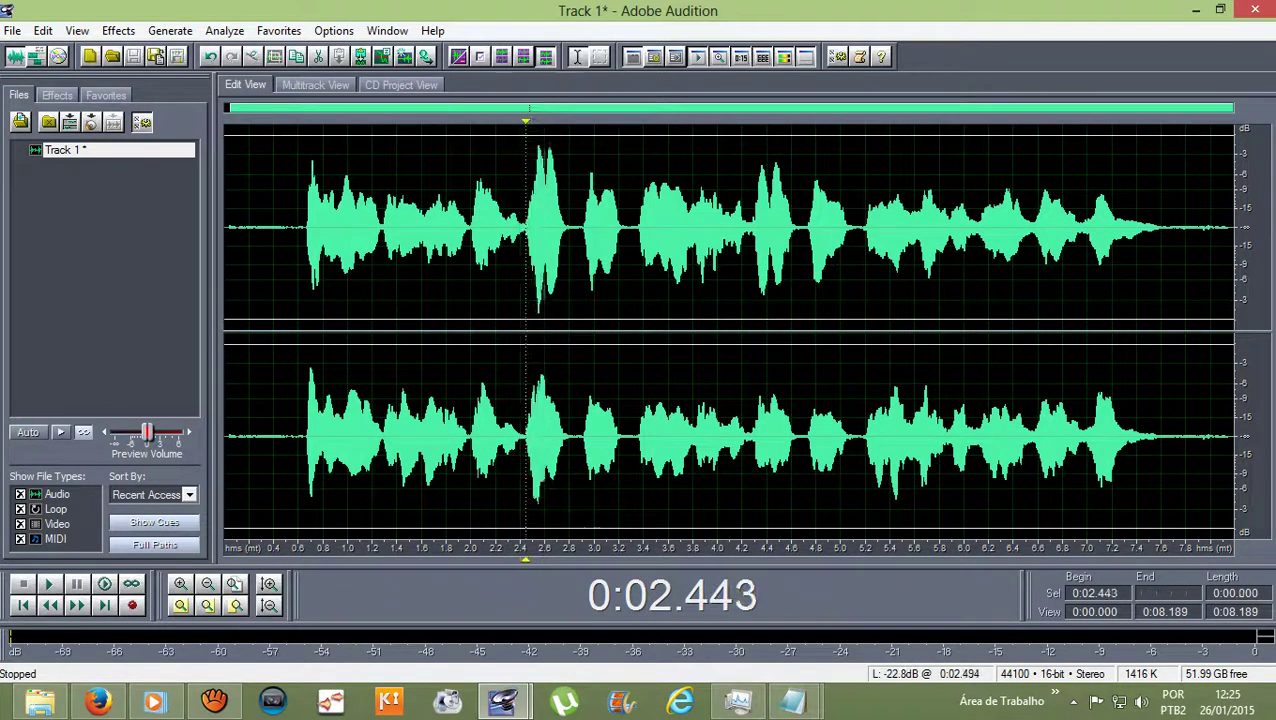
left_click(527, 280)
Lower the volume of the left channel's loud peak from 0:02.443 to 0:02.800 with the constant amplification of Amplify/Fade.
left_click_drag(528, 230, 569, 230)
left_click(534, 230)
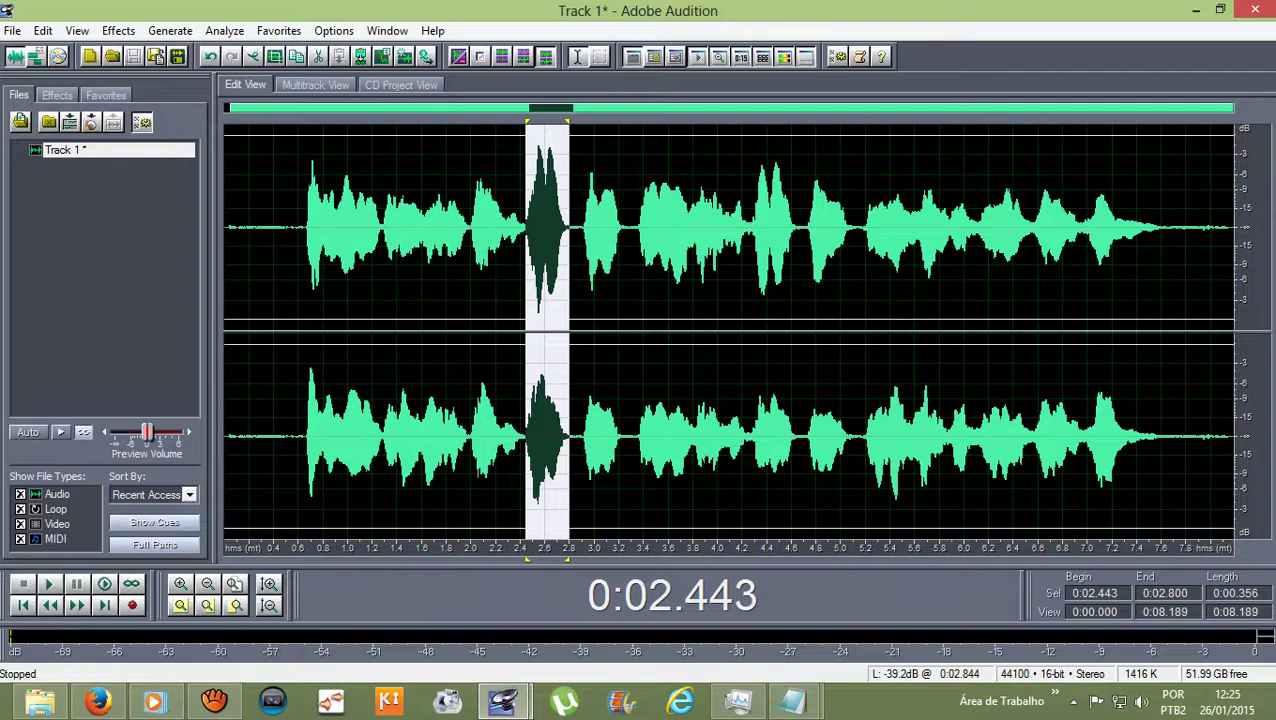
left_click_drag(575, 230, 573, 140)
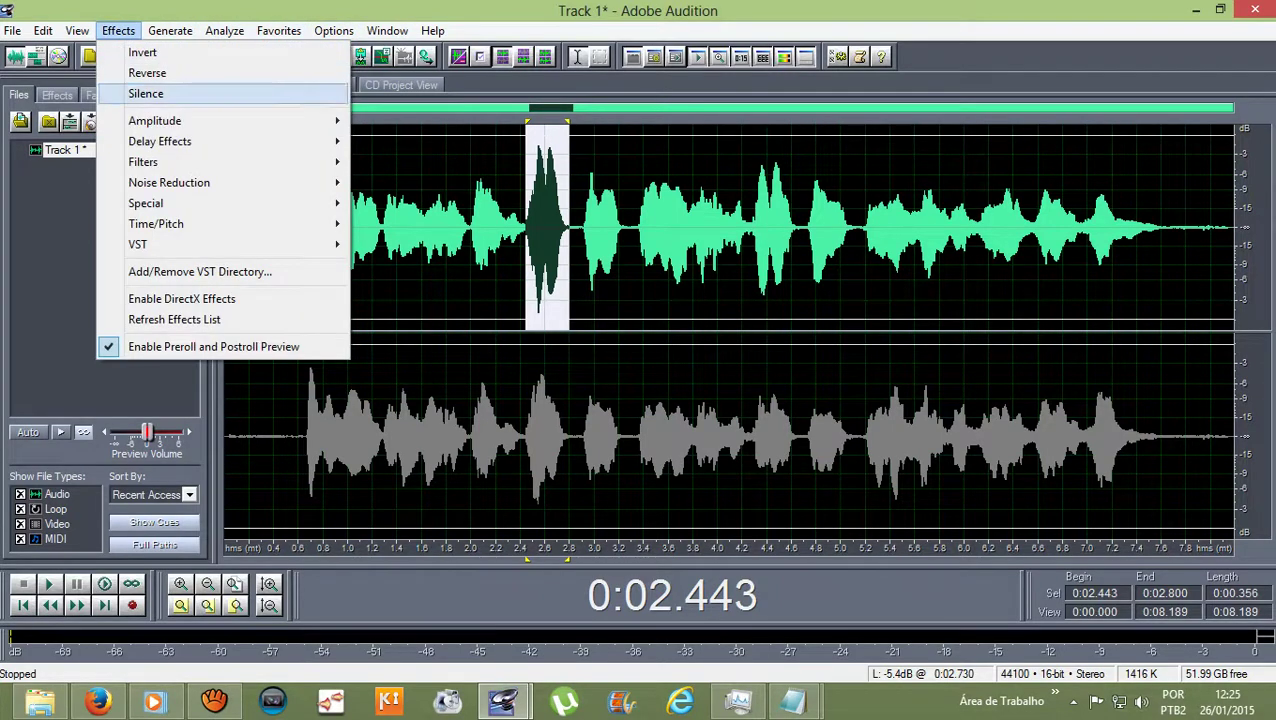
mouse_move(155, 120)
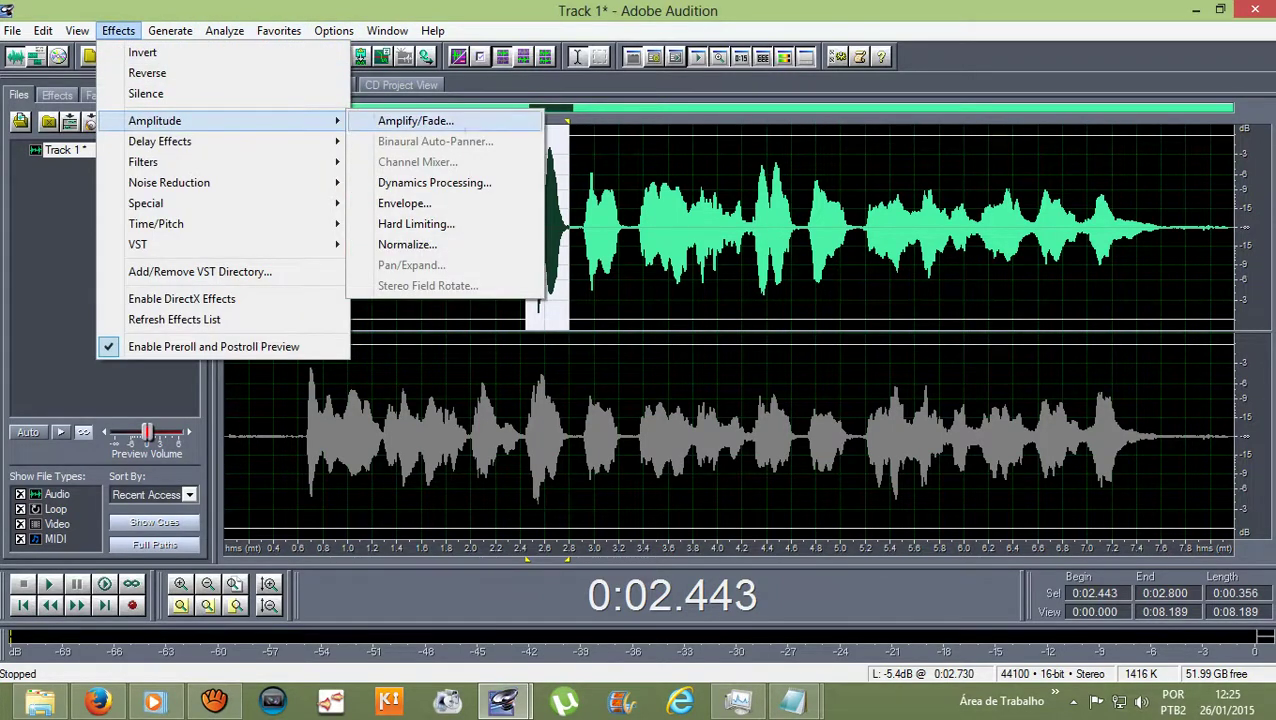
left_click(466, 128)
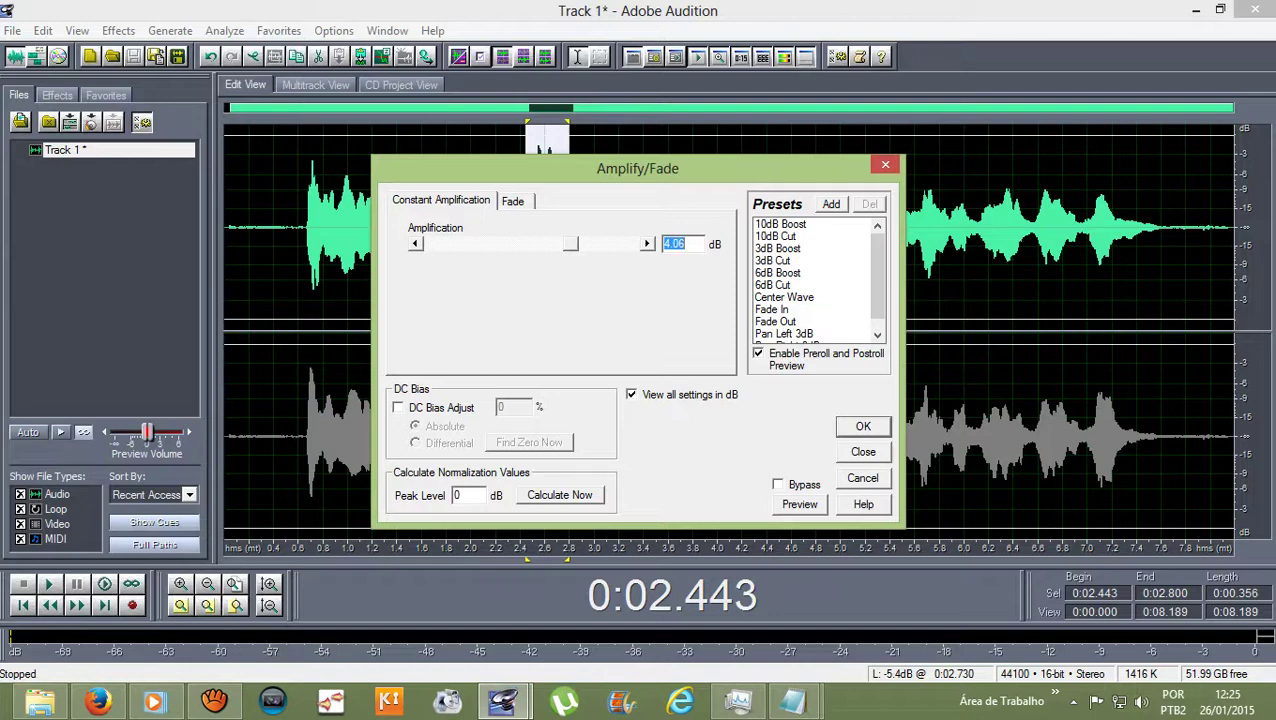
left_click_drag(571, 243, 561, 243)
key("Return")
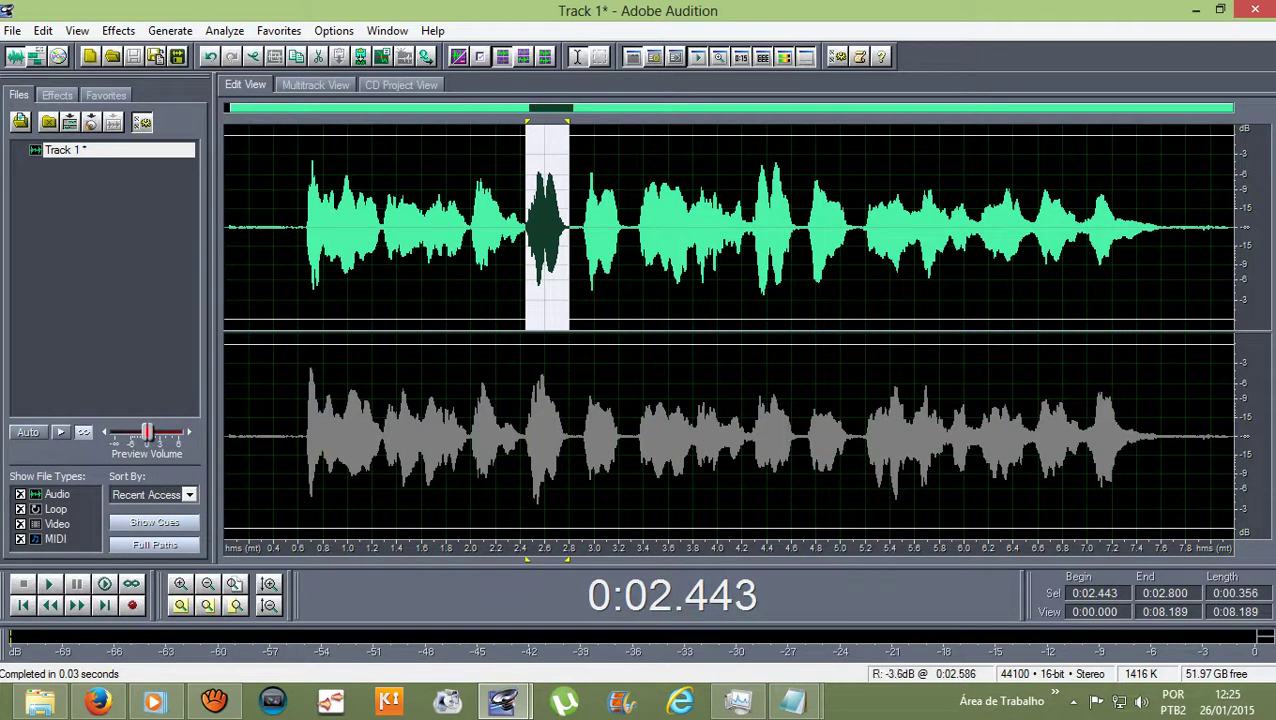
Select both channels over the reduced peak, from 0:02.400 to 0:02.800, and clear the selection.
left_click(546, 350)
left_click_drag(520, 310, 572, 310)
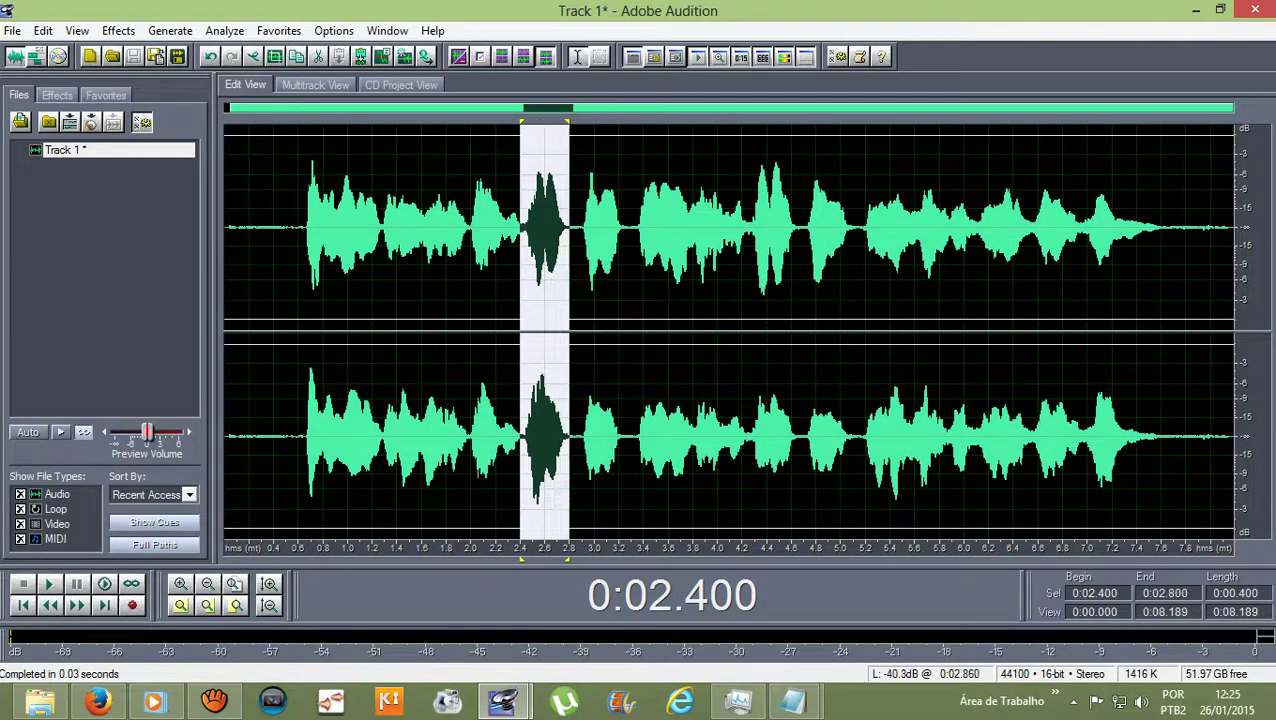
left_click(546, 390)
left_click(520, 390)
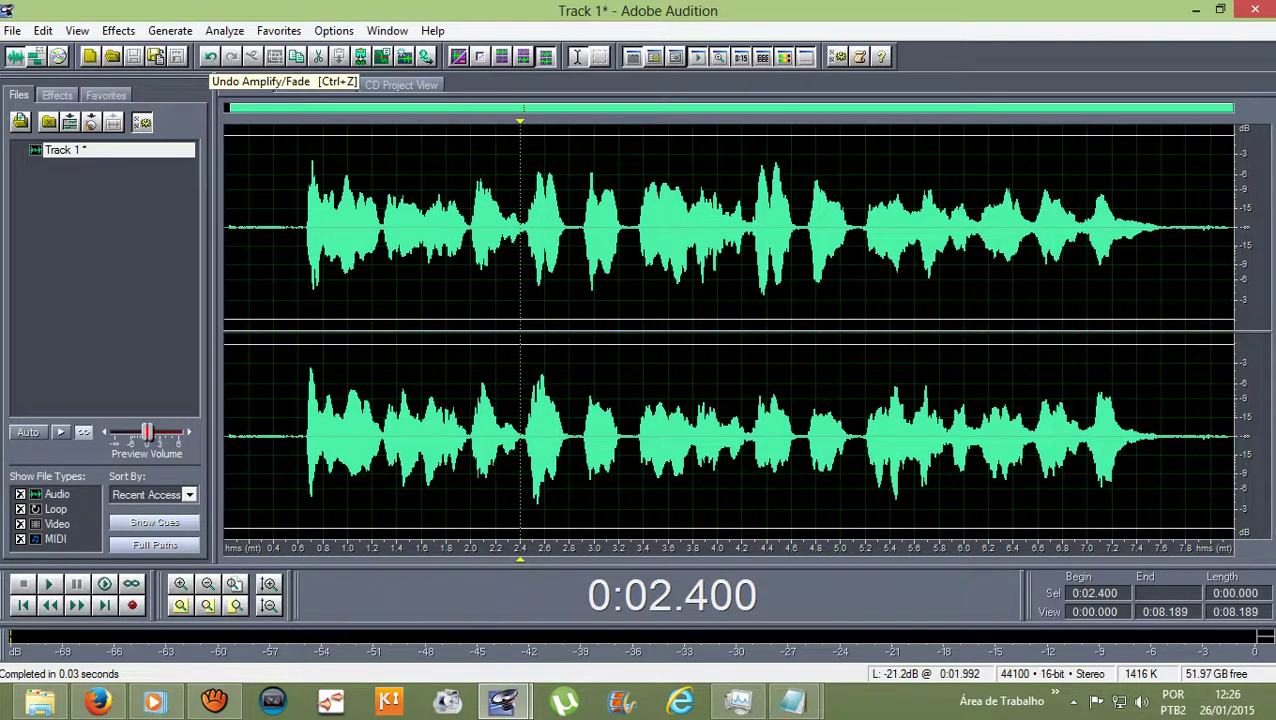
Compare the left-channel peak before and after its volume reduction by undoing and redoing the Amplify/Fade.
left_click(210, 57)
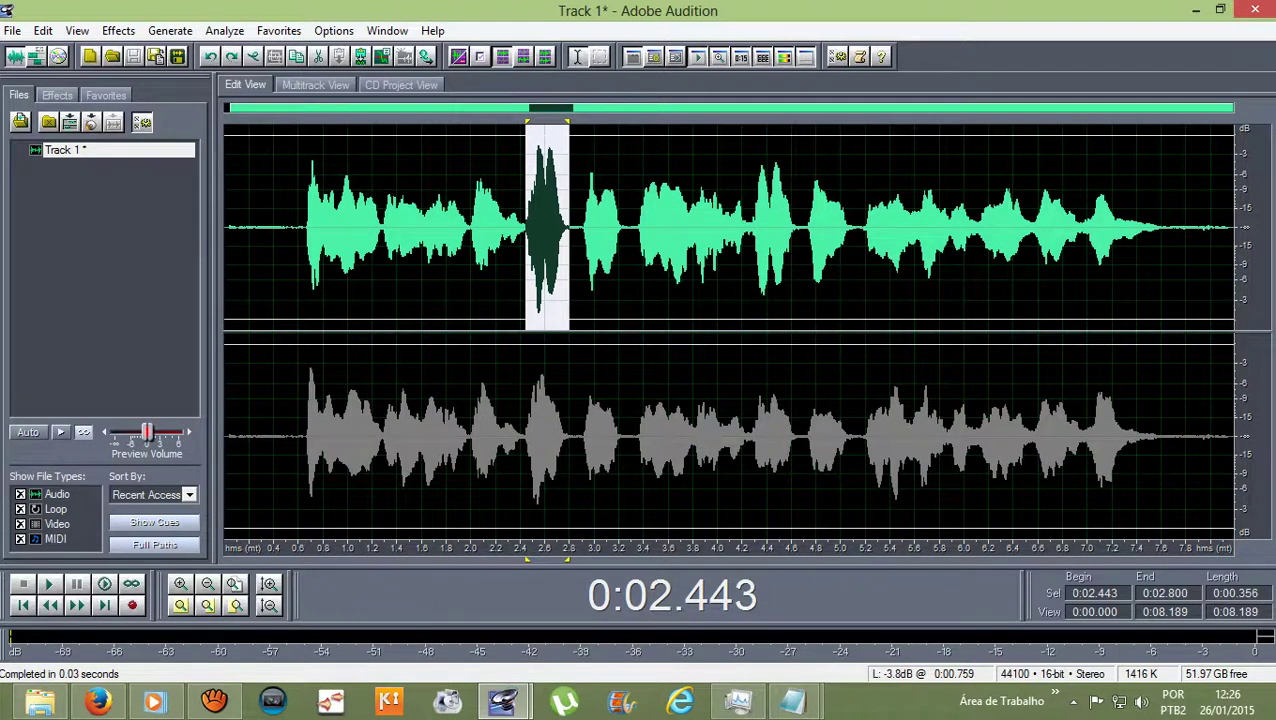
left_click(232, 57)
left_click(528, 330)
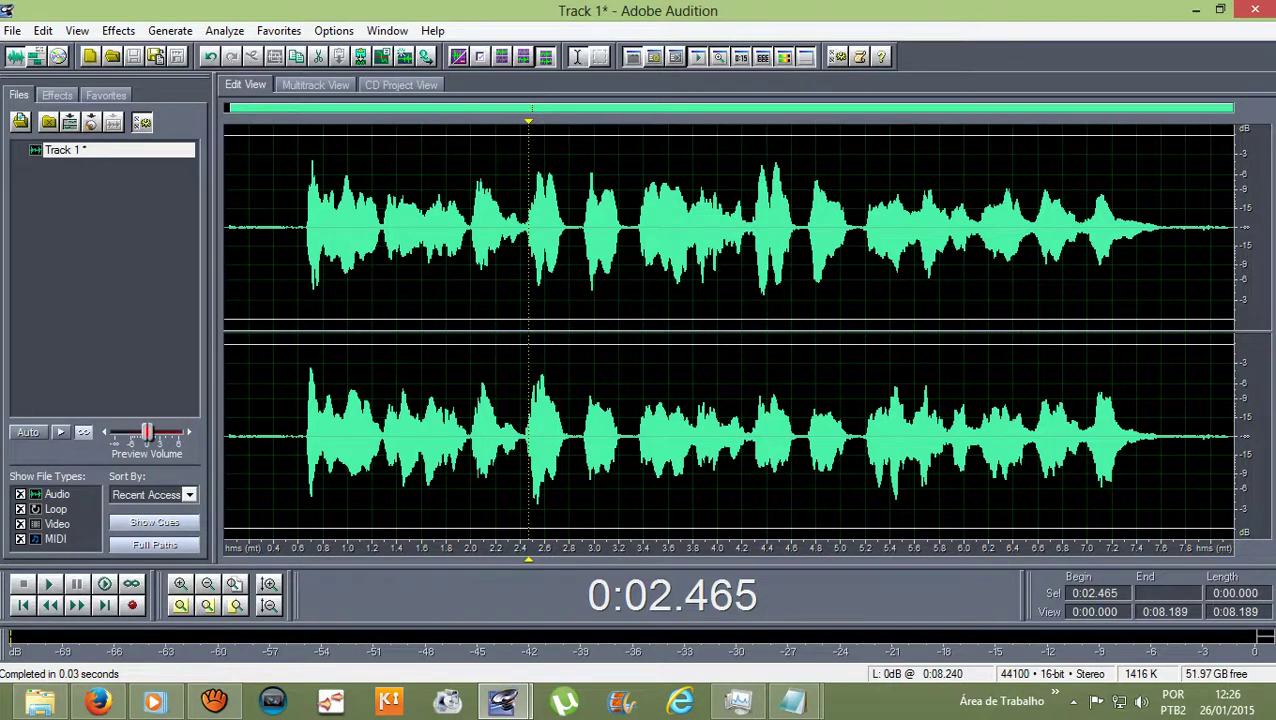
Play the edited recording from 0:00.400 to hear the reduced peak.
left_click(273, 227)
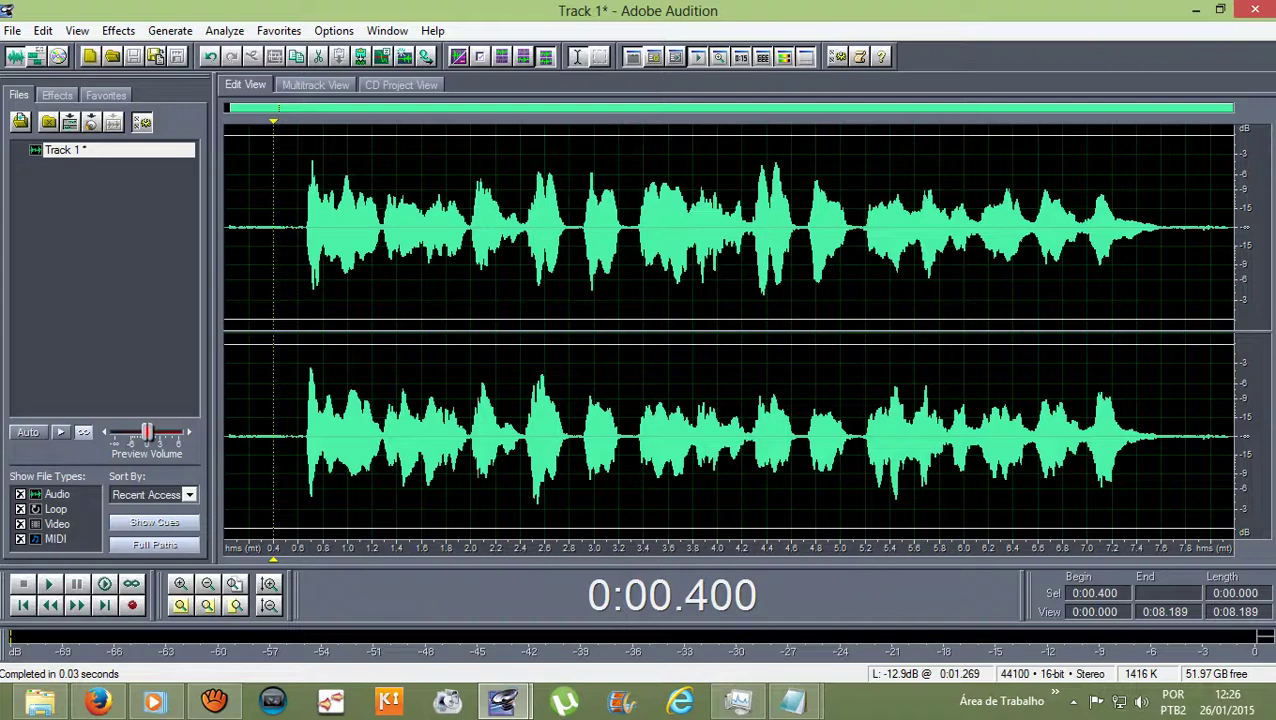
key("space")
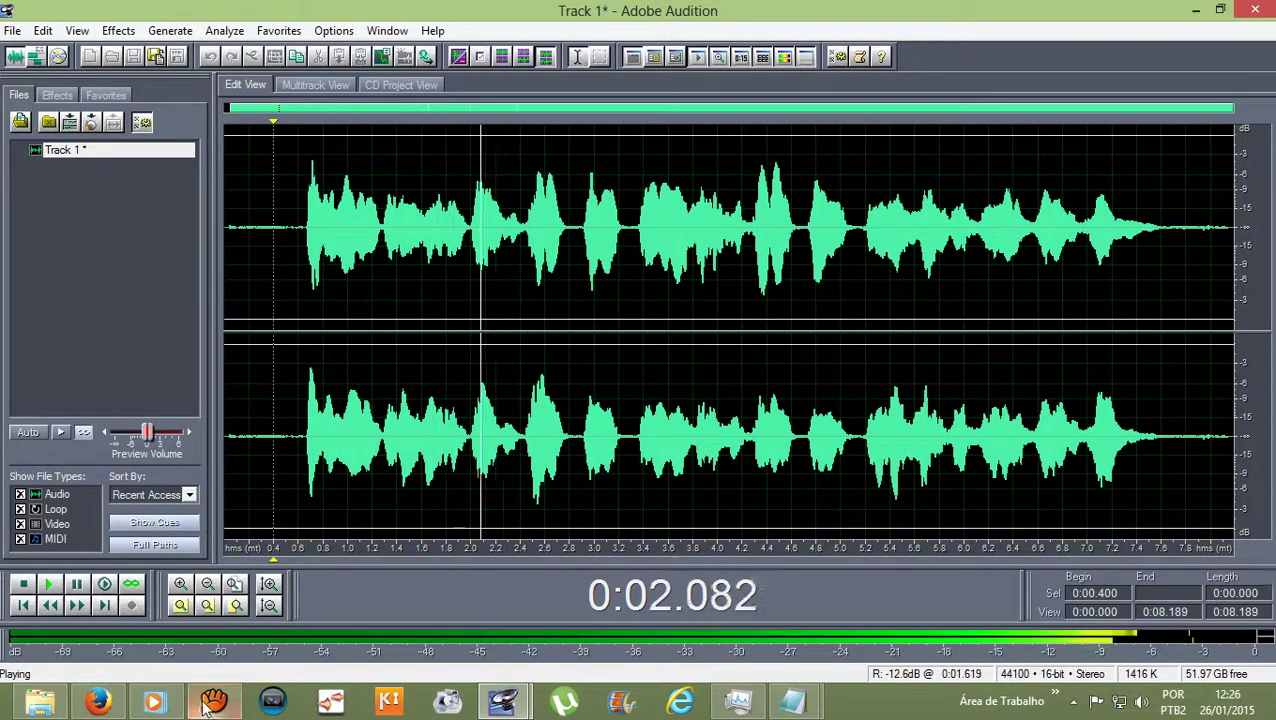